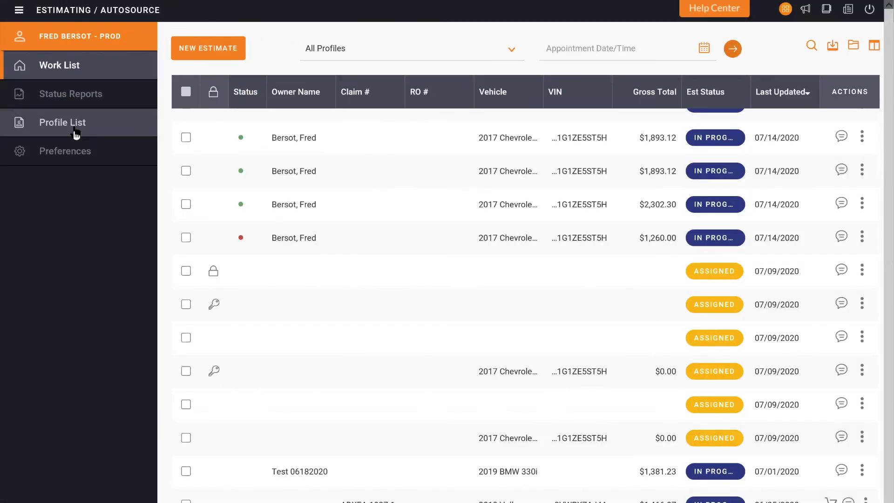
Step: From the profile list, start a new profile named 'Test profile'
{"action": "left_click", "coordinate": [100, 173]}
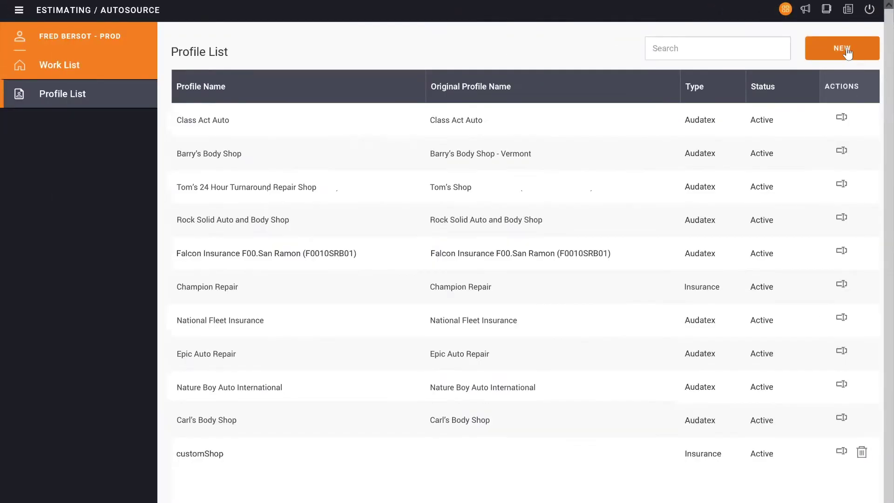
{"action": "left_click", "coordinate": [817, 86]}
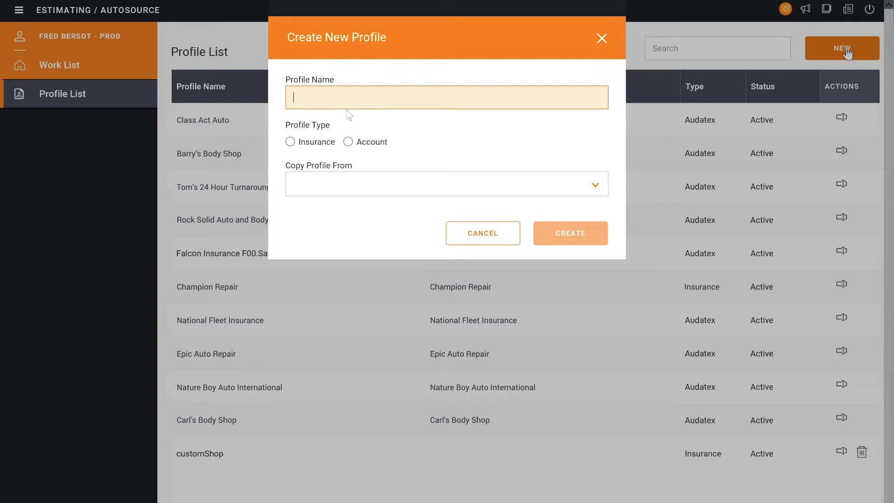
{"action": "type", "text": "Test profile"}
{"action": "key", "text": "Tab"}
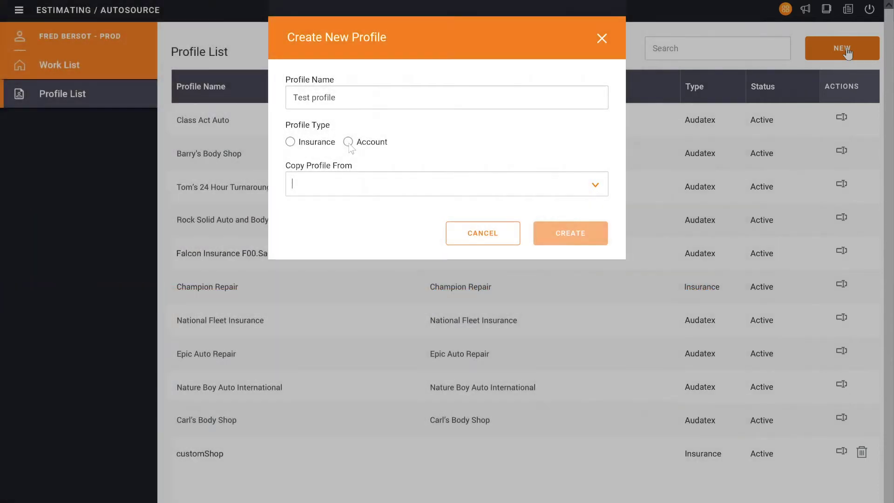
Step: Make it an Account-type profile and set its Copy Profile From choice
{"action": "left_click", "coordinate": [349, 142]}
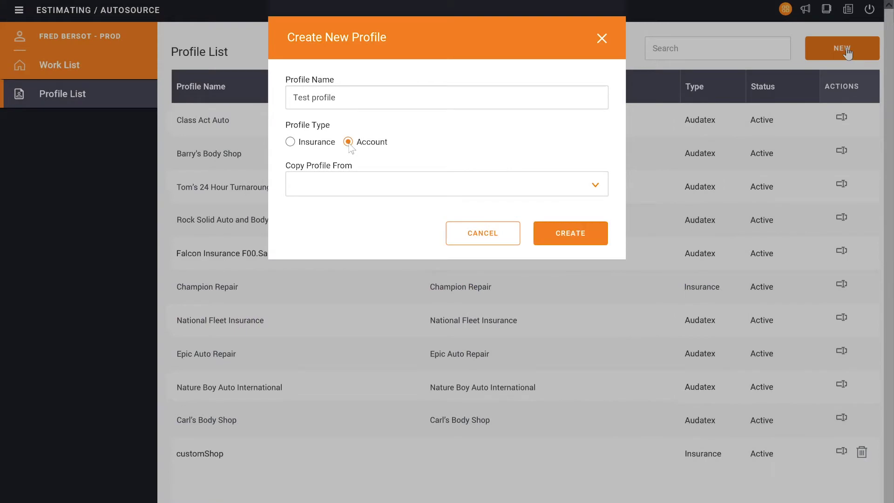
{"action": "left_click", "coordinate": [534, 191]}
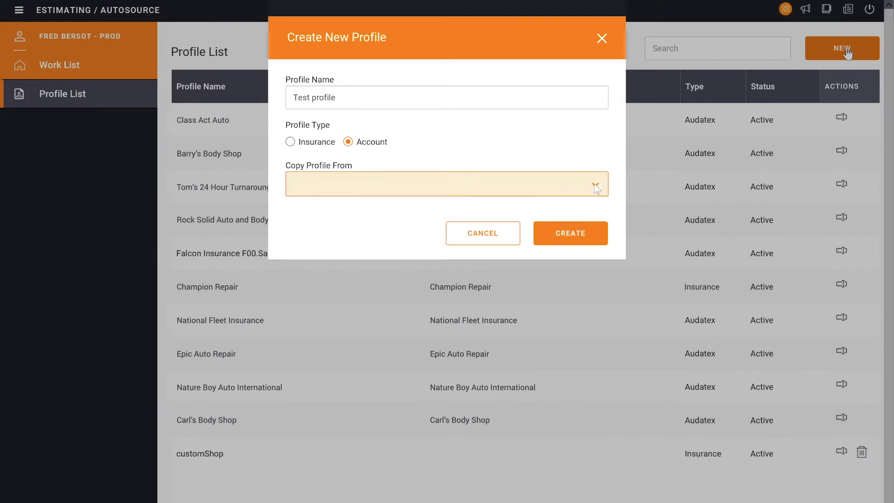
{"action": "left_click", "coordinate": [596, 187]}
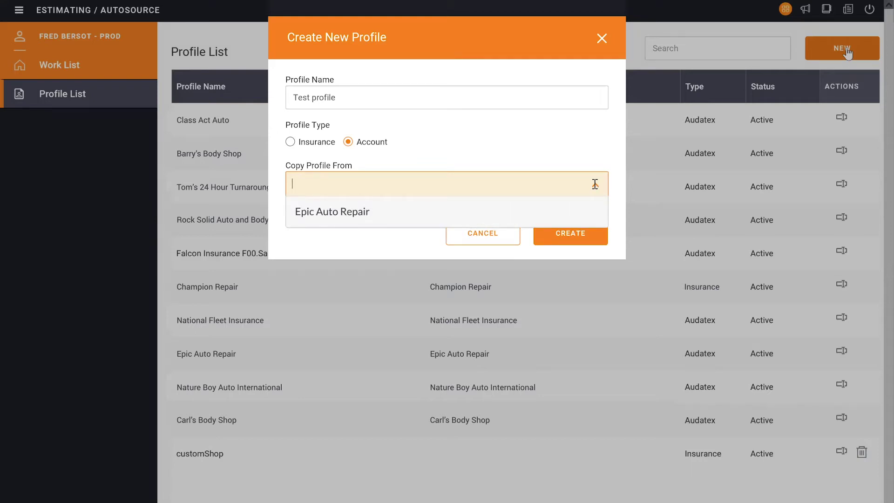
{"action": "key", "text": "Down"}
{"action": "key", "text": "Return"}
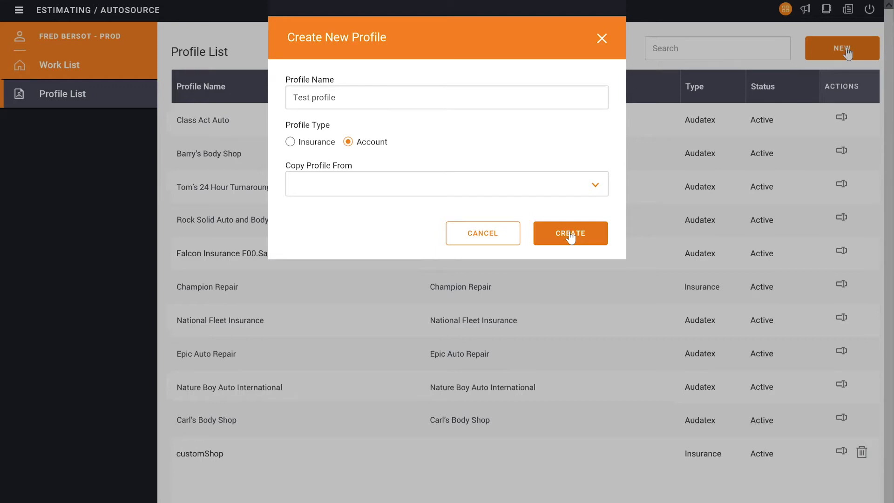
Step: Create Test profile and review its Rates, Manual Entries, Thresholds and Header & Disclaimer pages
{"action": "left_click", "coordinate": [571, 235]}
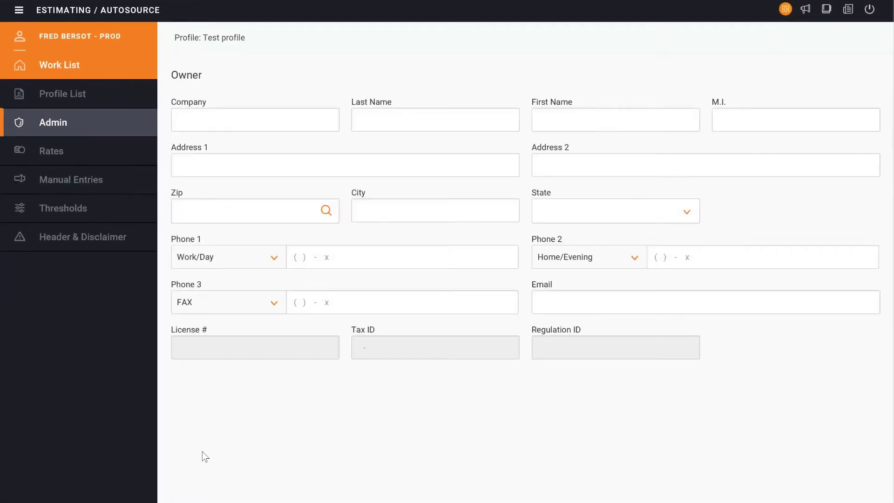
{"action": "left_click", "coordinate": [58, 158]}
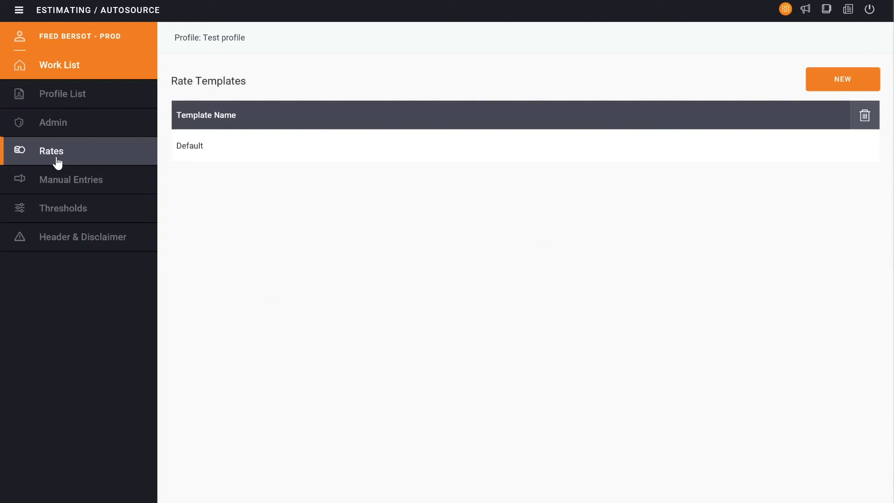
{"action": "left_click", "coordinate": [58, 169]}
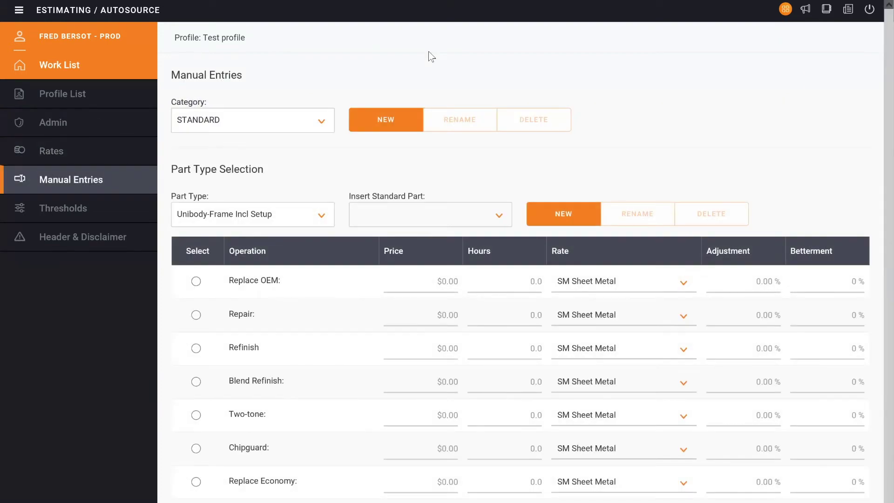
{"action": "left_click", "coordinate": [83, 208]}
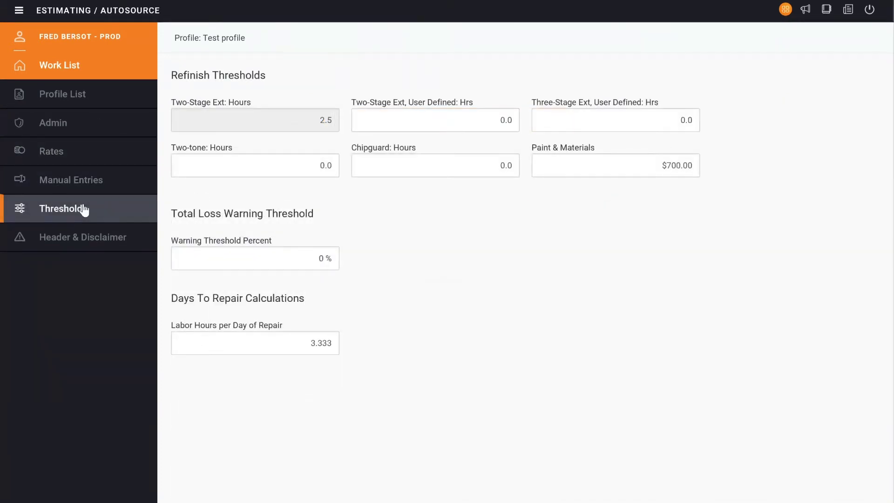
{"action": "left_click", "coordinate": [83, 237]}
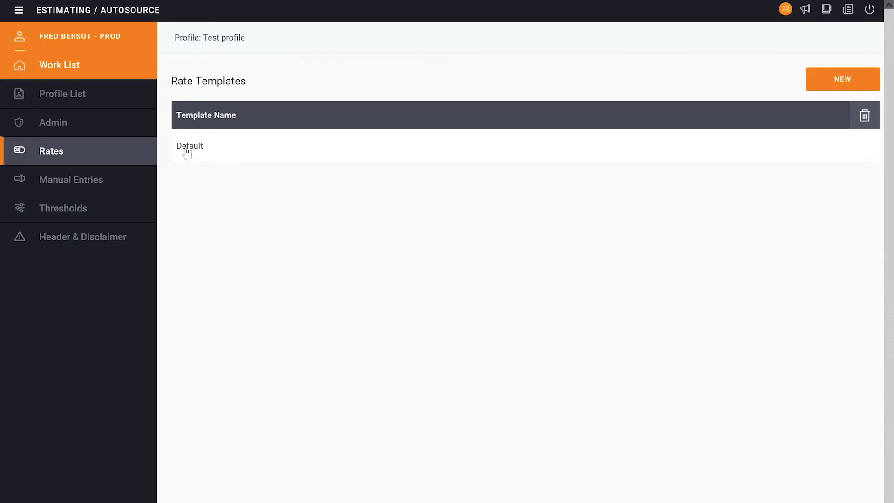
Step: Inspect the Default rate template, then check Manual Entries categories, keeping STANDARD selected
{"action": "left_click", "coordinate": [186, 150]}
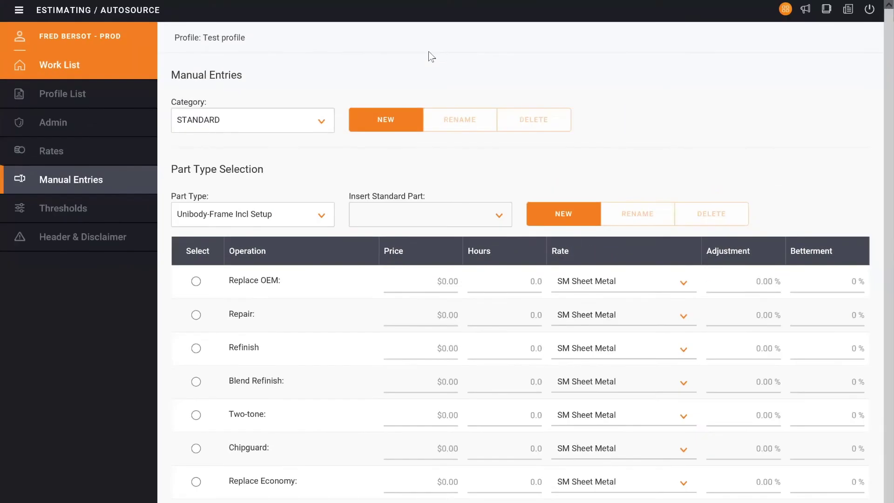
{"action": "left_click", "coordinate": [325, 121]}
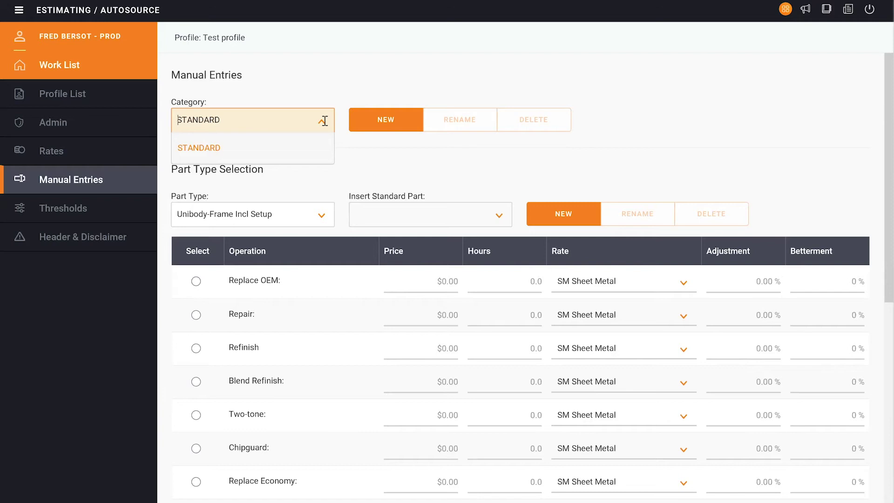
{"action": "left_click", "coordinate": [325, 121]}
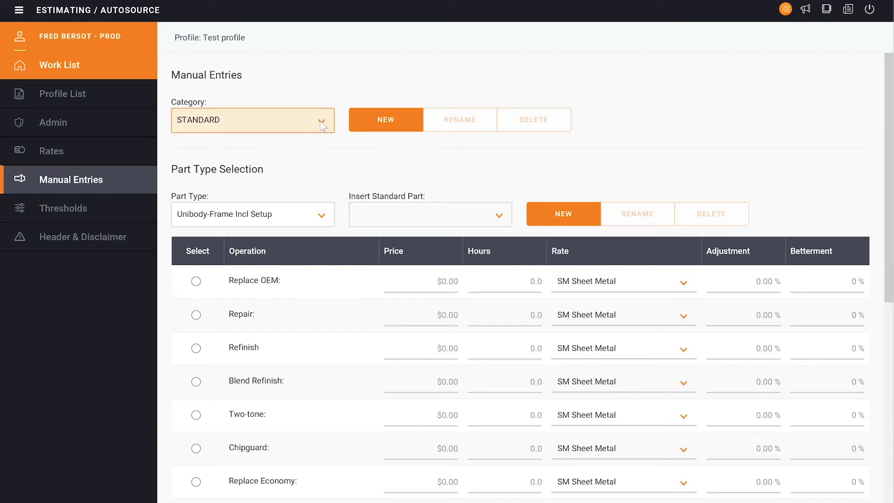
Step: Add a new manual-entry category named 'Frequently Used'
{"action": "left_click", "coordinate": [386, 122]}
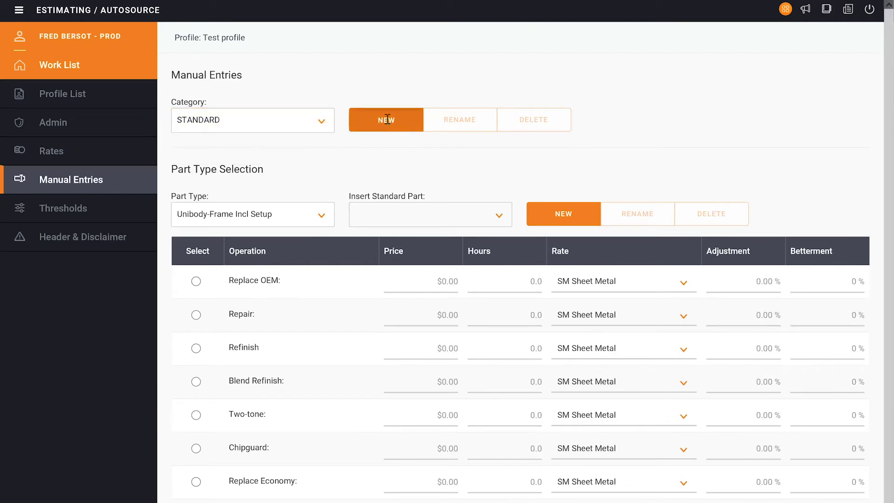
{"action": "type", "text": "Fre"}
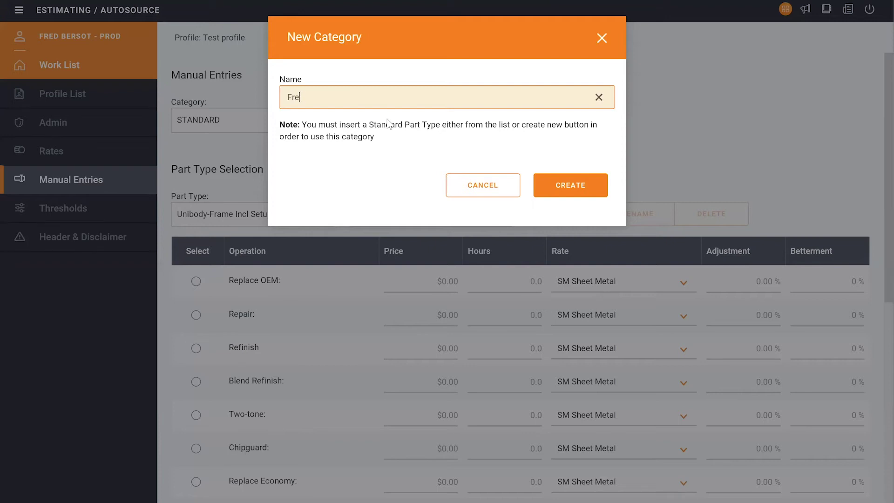
{"action": "type", "text": "quently Used"}
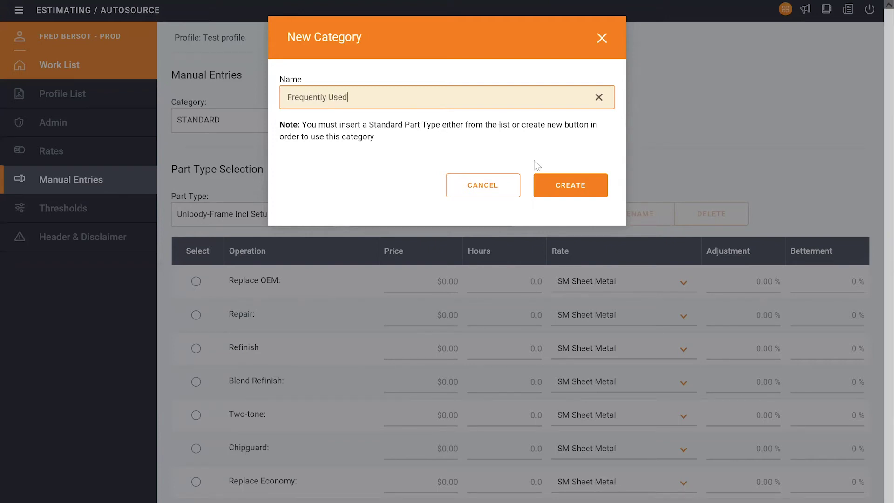
{"action": "left_click", "coordinate": [569, 185]}
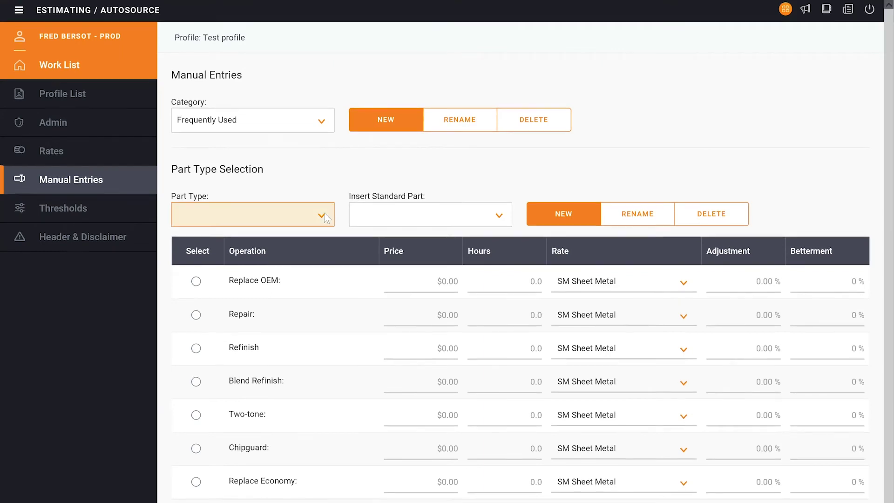
Step: Create a 'Hazardous Waste Removal' part type, leaving its Refinish hours unchanged
{"action": "left_click", "coordinate": [549, 213]}
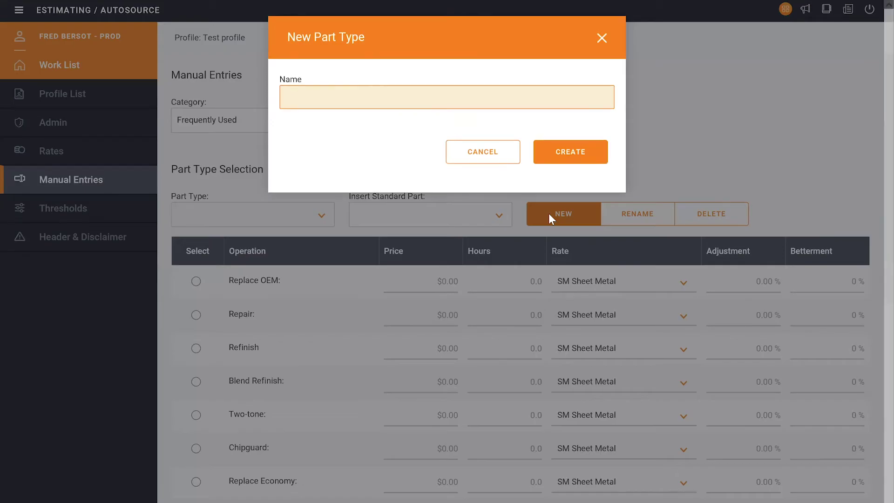
{"action": "type", "text": "Hazardous Waste Removal"}
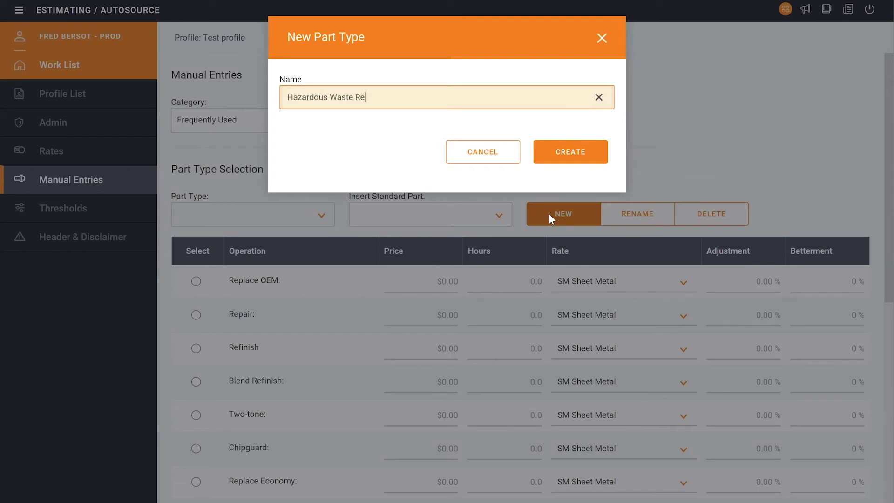
{"action": "left_click", "coordinate": [567, 158]}
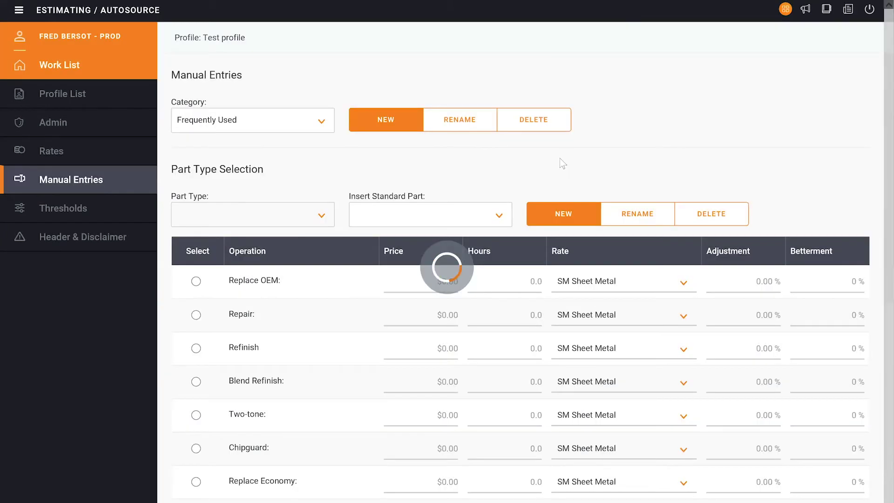
{"action": "left_click", "coordinate": [502, 353]}
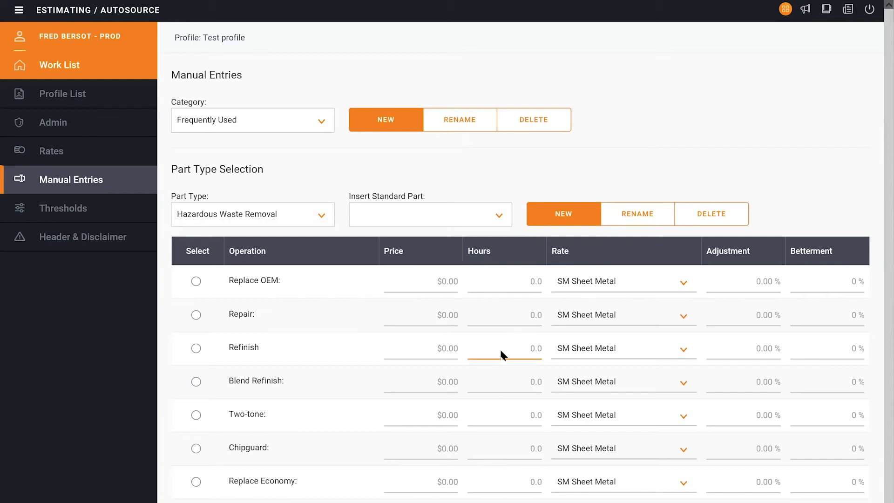
{"action": "left_click", "coordinate": [351, 379]}
Step: Select the Sublet operation and give it a price of 15.00
{"action": "scroll", "coordinate": [351, 379], "scroll_direction": "down", "scroll_amount": 3}
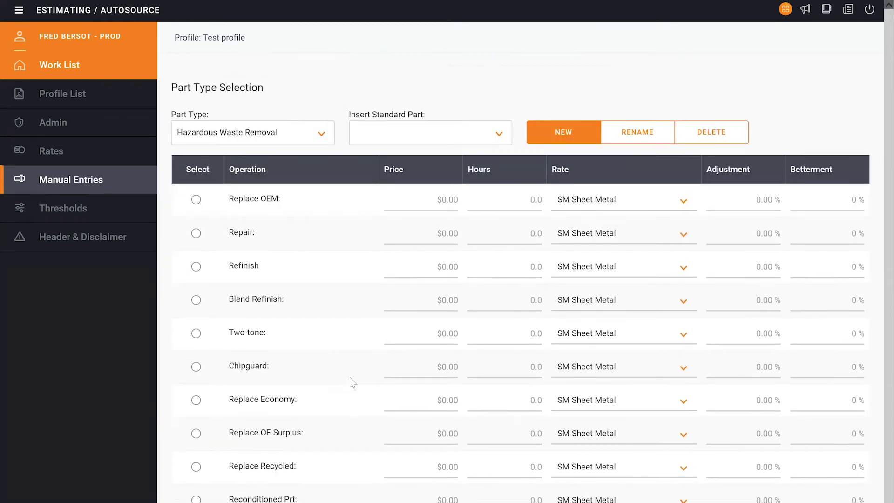
{"action": "scroll", "coordinate": [351, 379], "scroll_direction": "down", "scroll_amount": 3}
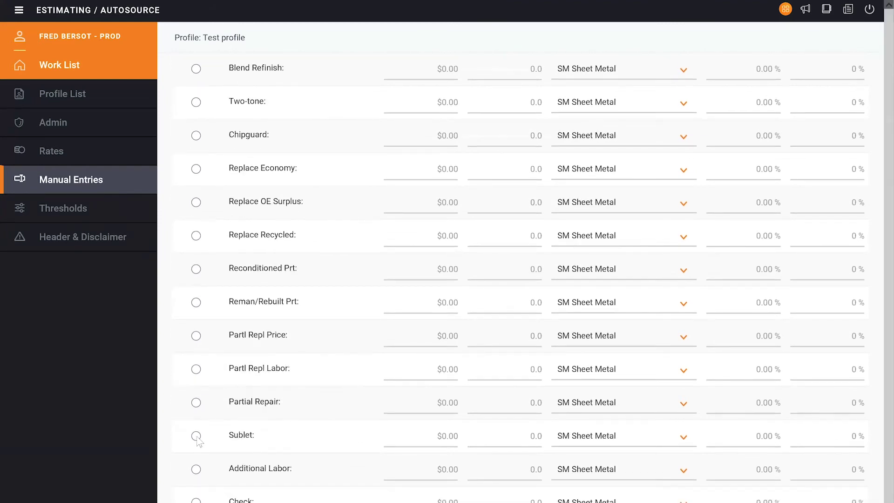
{"action": "left_click", "coordinate": [196, 437]}
{"action": "left_click", "coordinate": [439, 434]}
{"action": "type", "text": "15"}
{"action": "key", "text": "Tab"}
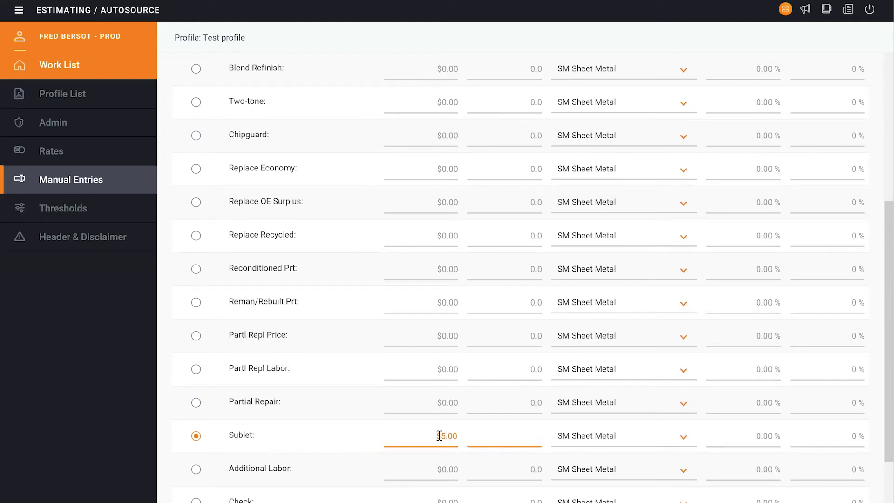
Step: Switch the part type to Color Blend
{"action": "scroll", "coordinate": [450, 469], "scroll_direction": "up", "scroll_amount": 3}
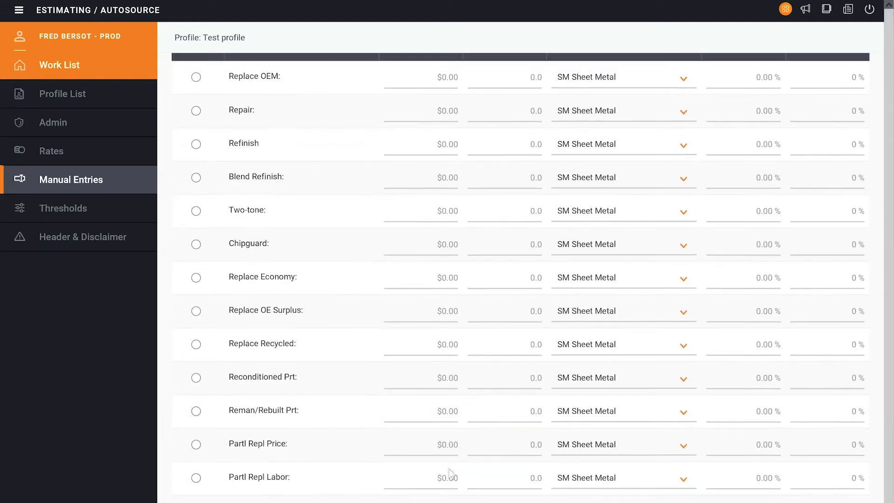
{"action": "scroll", "coordinate": [451, 473], "scroll_direction": "up", "scroll_amount": 4}
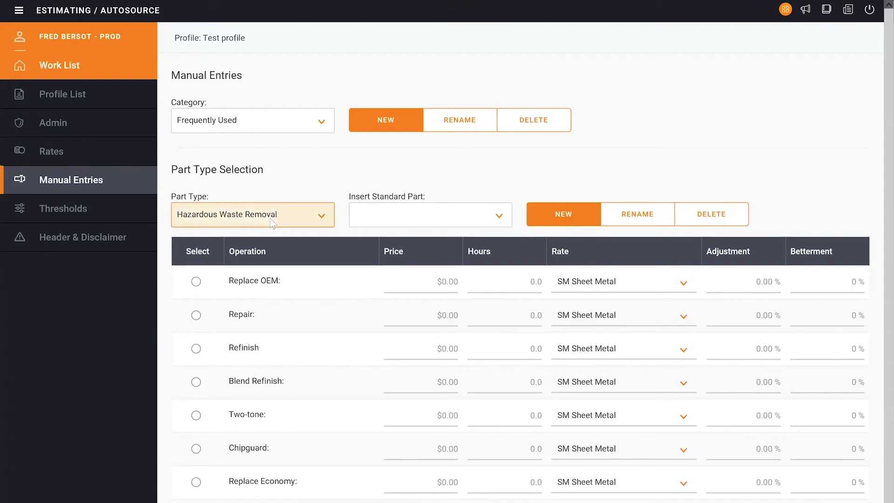
{"action": "key", "text": "c"}
{"action": "scroll", "coordinate": [528, 50], "scroll_direction": "down", "scroll_amount": 1}
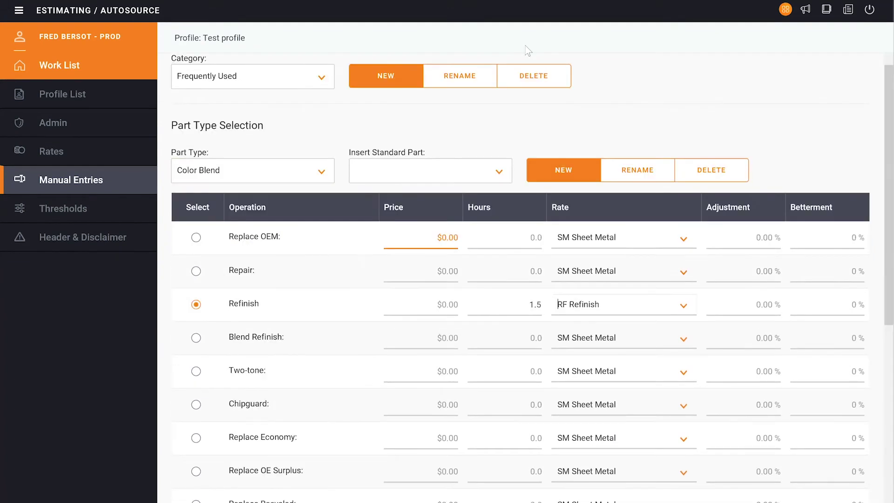
Step: On Thresholds, enter 3, 4, 2 and 2 hours for Two-Stage, Three-Stage, Two-tone and Chipguard
{"action": "left_click", "coordinate": [65, 214]}
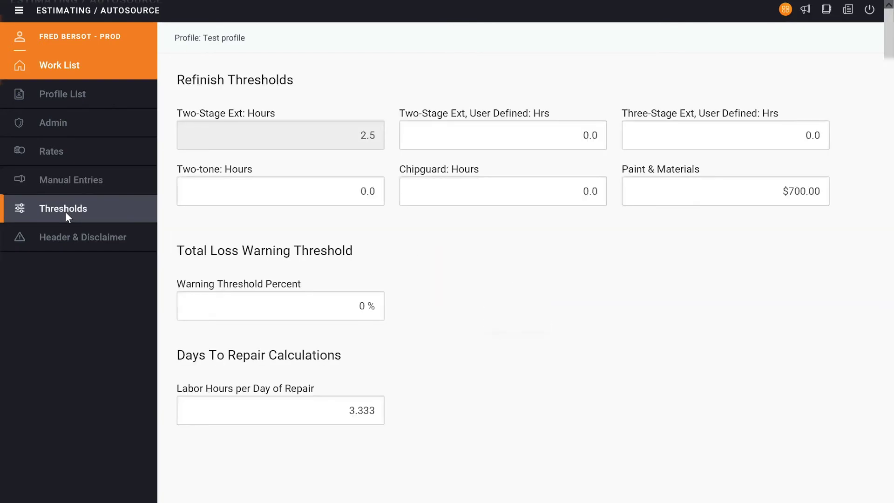
{"action": "left_click", "coordinate": [555, 139]}
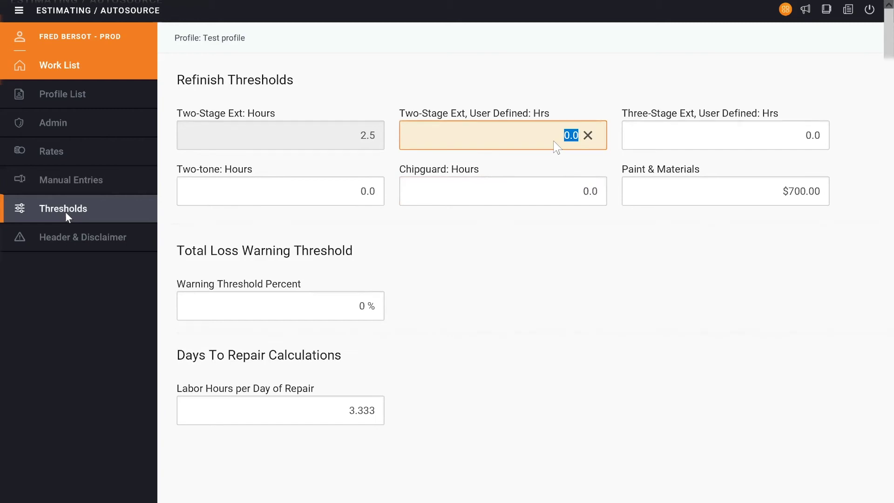
{"action": "type", "text": "3"}
{"action": "key", "text": "Tab"}
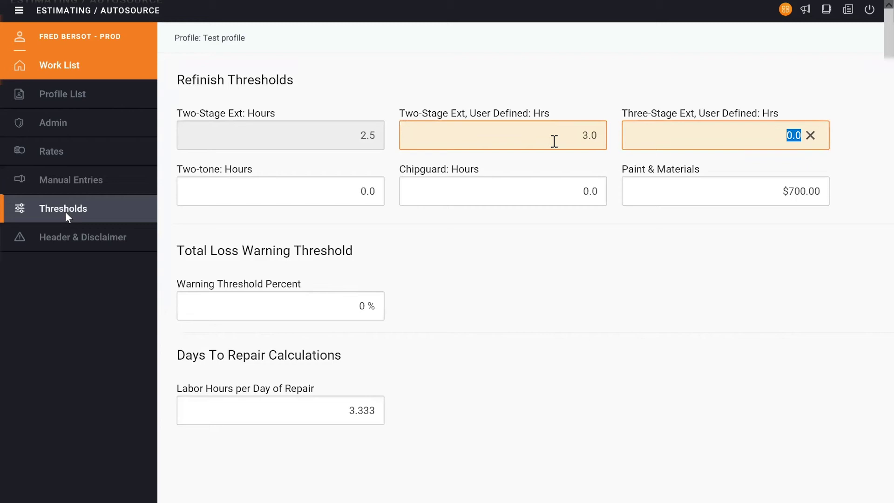
{"action": "type", "text": "4"}
{"action": "key", "text": "Tab"}
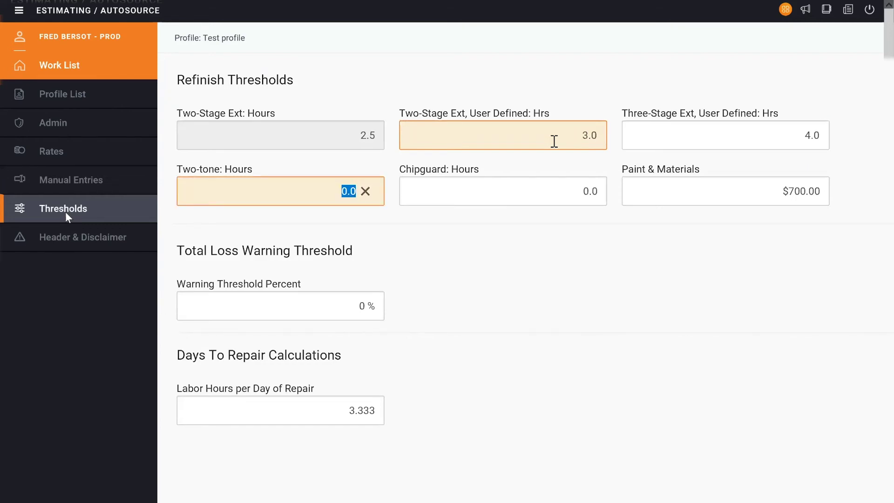
{"action": "type", "text": "2"}
{"action": "key", "text": "Tab"}
{"action": "type", "text": "2"}
{"action": "key", "text": "Tab"}
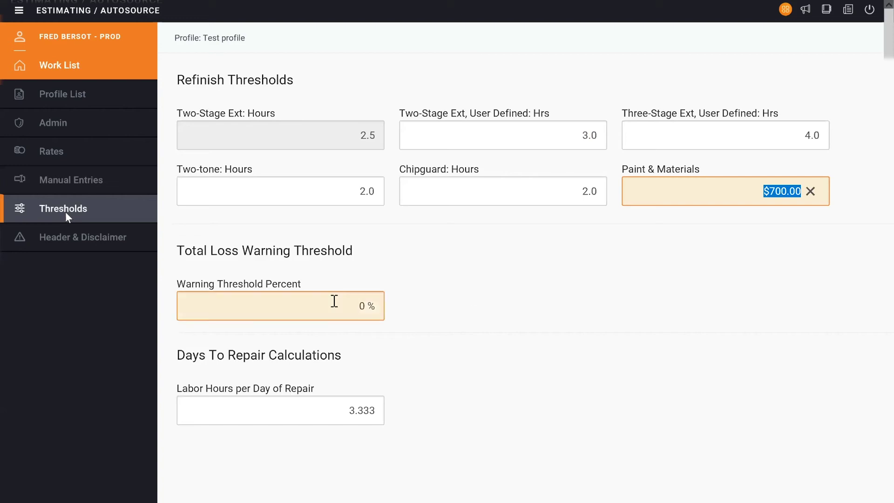
Step: Enter 70 % as Warning Threshold Percent and 3 for Labor Hours per Day of Repair
{"action": "left_click", "coordinate": [336, 305]}
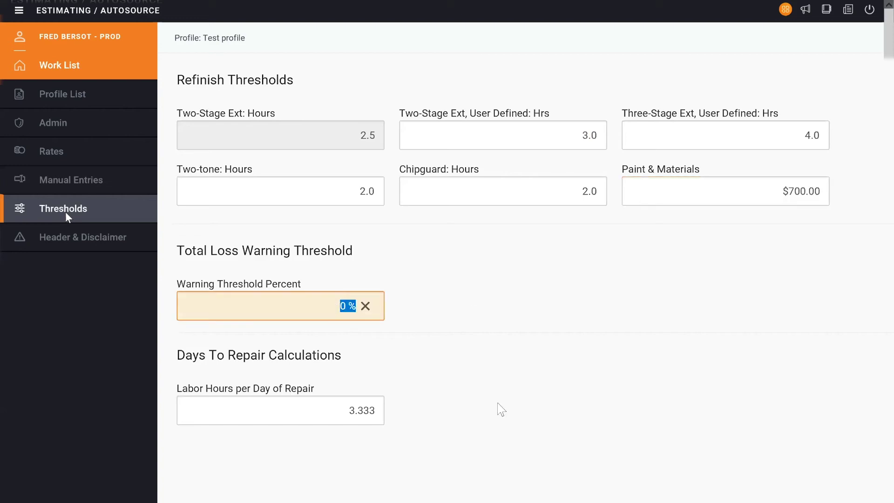
{"action": "type", "text": "80"}
{"action": "key", "text": "BackSpace"}
{"action": "key", "text": "BackSpace"}
{"action": "type", "text": "70"}
{"action": "key", "text": "Tab"}
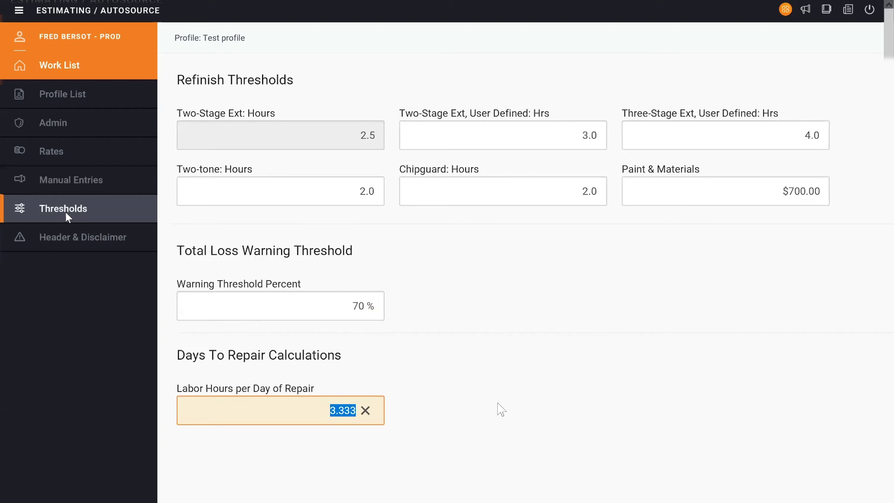
{"action": "type", "text": "3."}
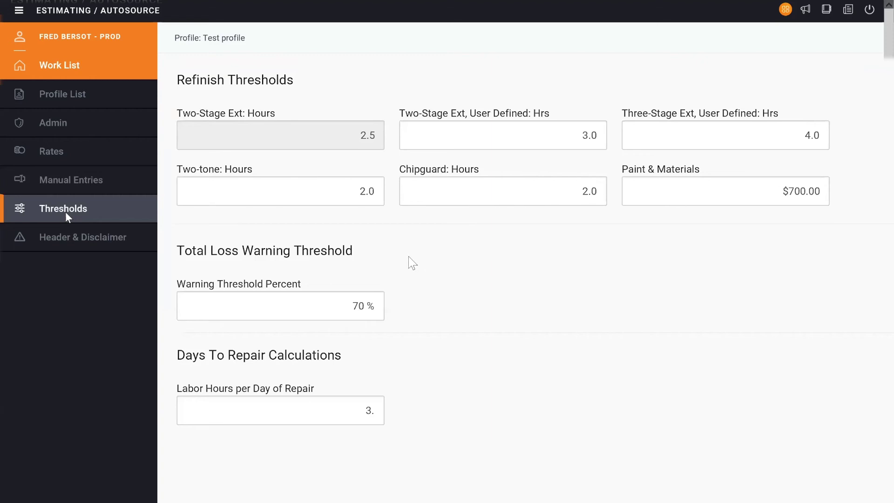
Step: On the Header & Disclaimer page, enter 'Gold Coast Body and Paint' as the header text
{"action": "left_click", "coordinate": [86, 242]}
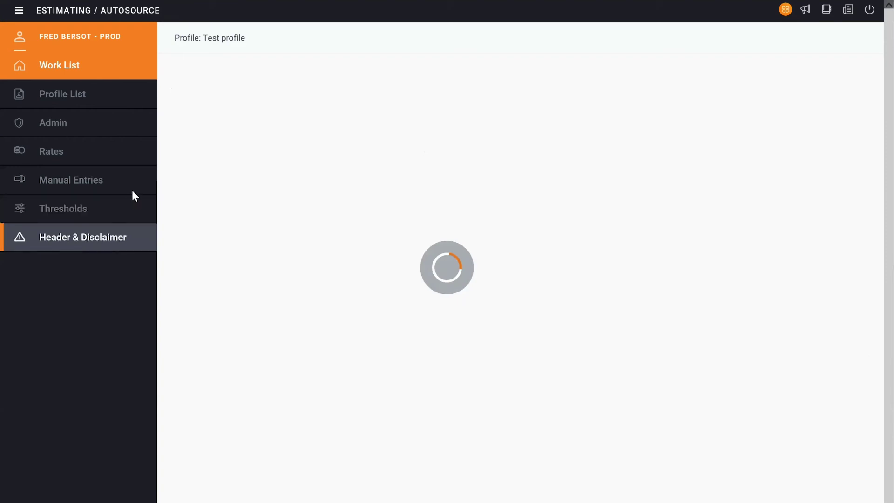
{"action": "left_click", "coordinate": [221, 120]}
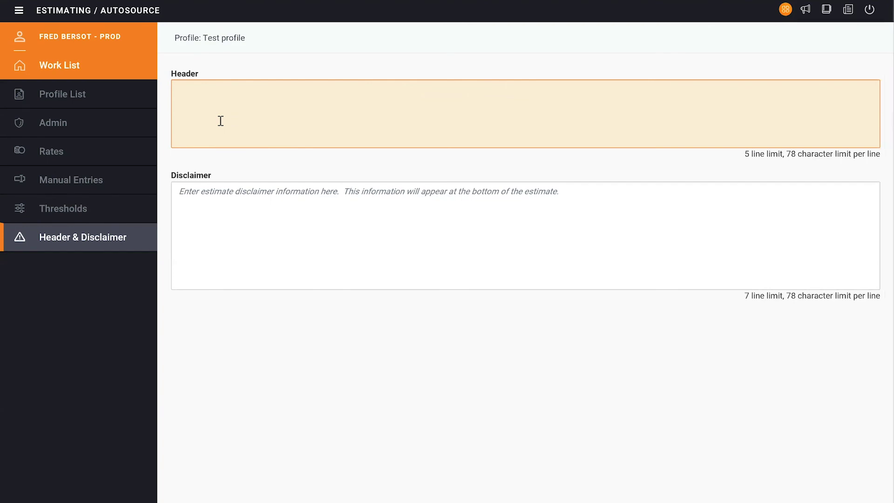
{"action": "type", "text": "Gold Coast Body and Paint"}
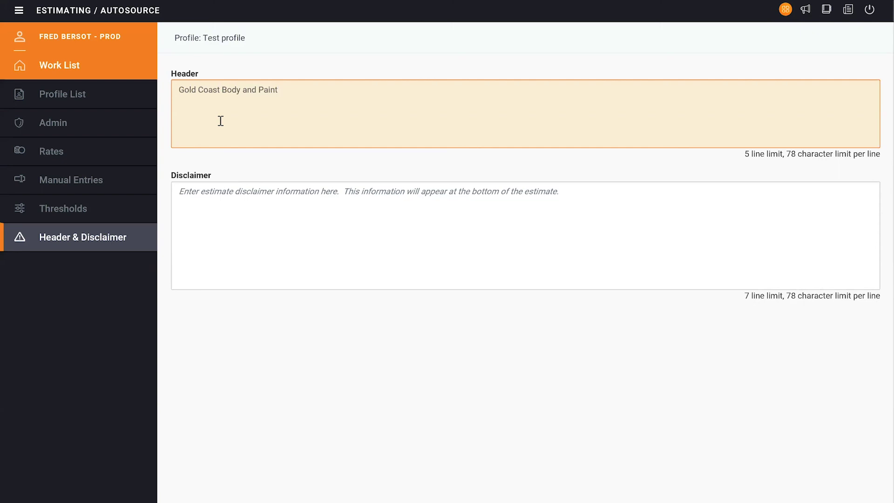
{"action": "left_click", "coordinate": [241, 199]}
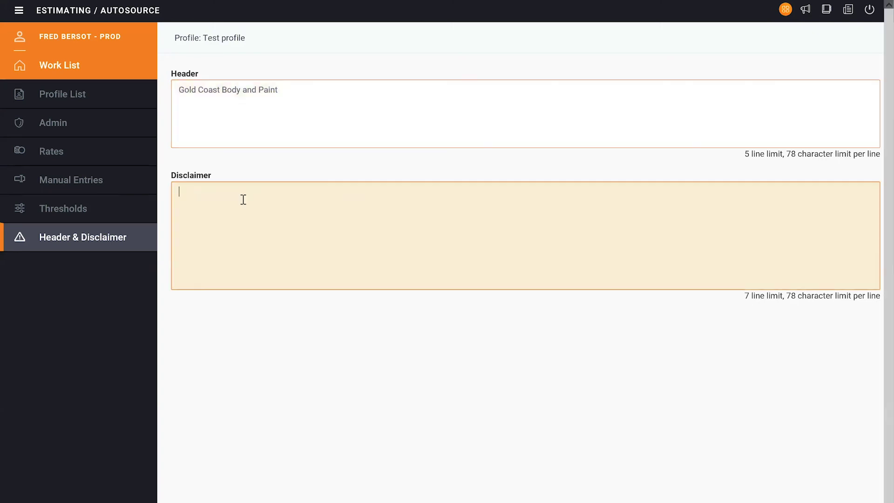